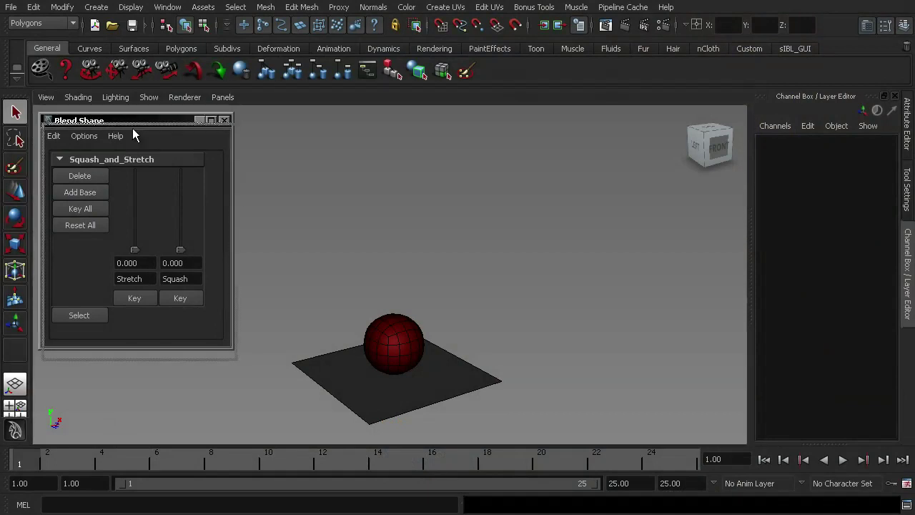
# Key the Stretch blend shape weight at 0 on frame 1
pyautogui.moveTo(136, 121); pyautogui.dragTo(146, 123)
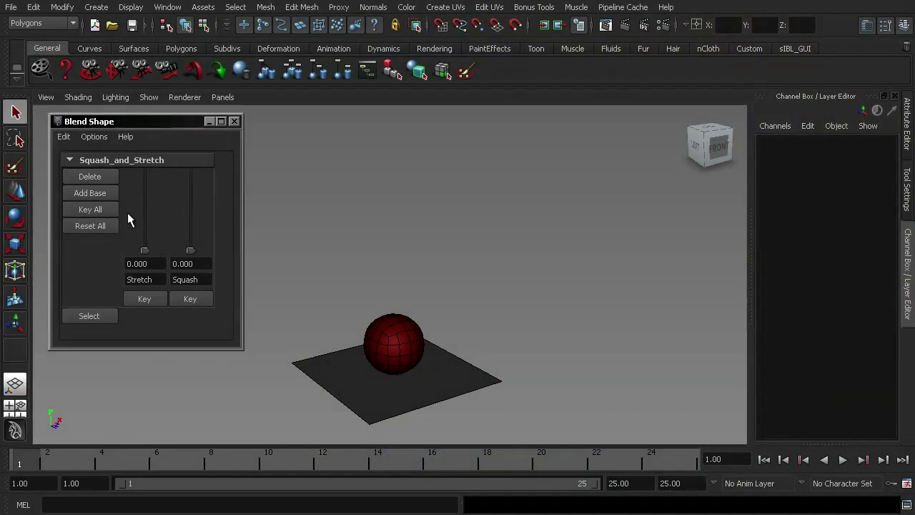
pyautogui.click(23, 461)
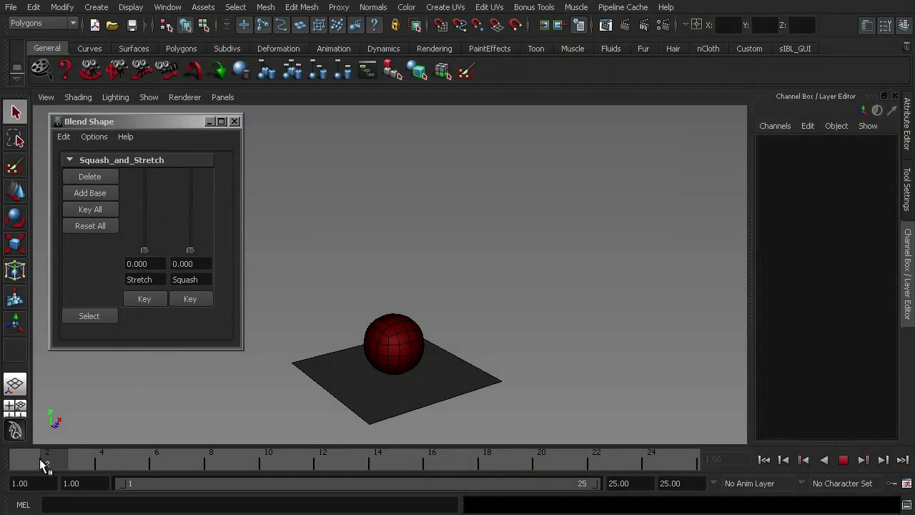
pyautogui.click(147, 298)
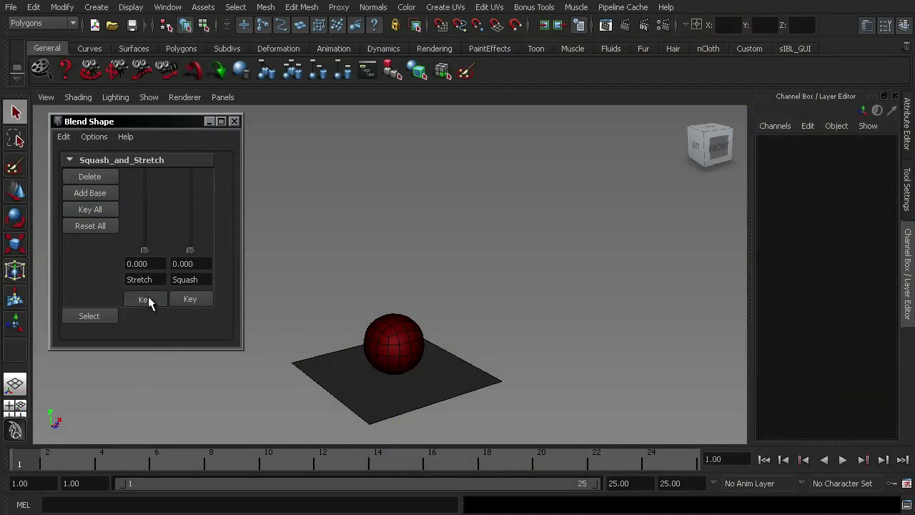
# Set Stretch to 1.000 at frame 6 so the ball stretches tall, then play it back
pyautogui.moveTo(17, 465); pyautogui.dragTo(149, 465)
pyautogui.moveTo(147, 250); pyautogui.dragTo(170, 169)
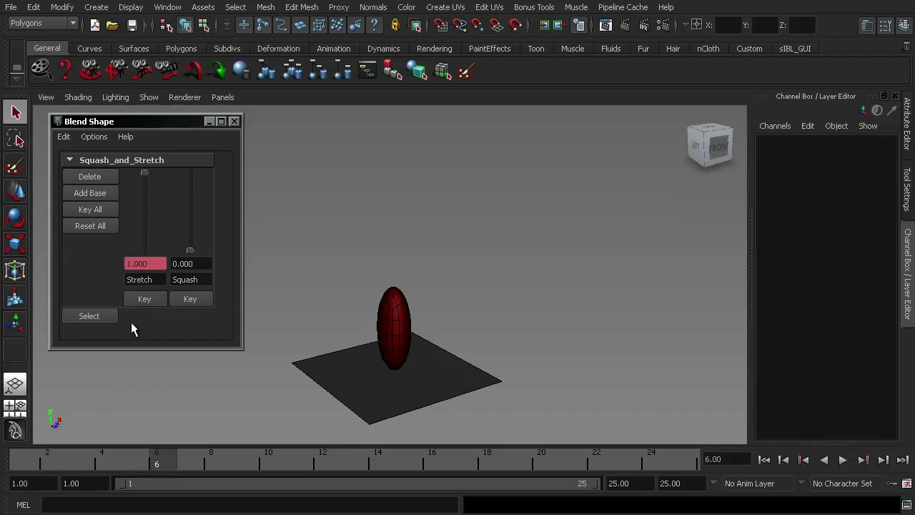
pyautogui.click(155, 461)
pyautogui.hotkey('alt', 'v')
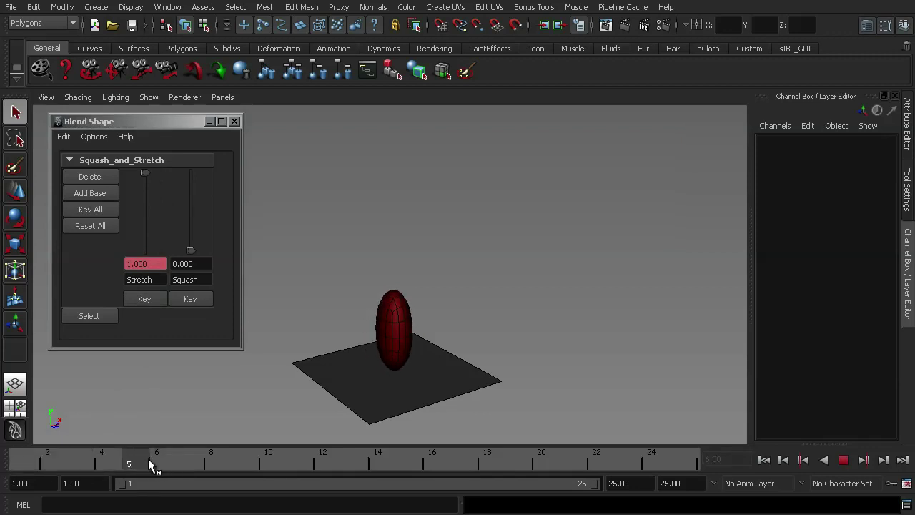
pyautogui.moveTo(152, 465); pyautogui.dragTo(15, 478)
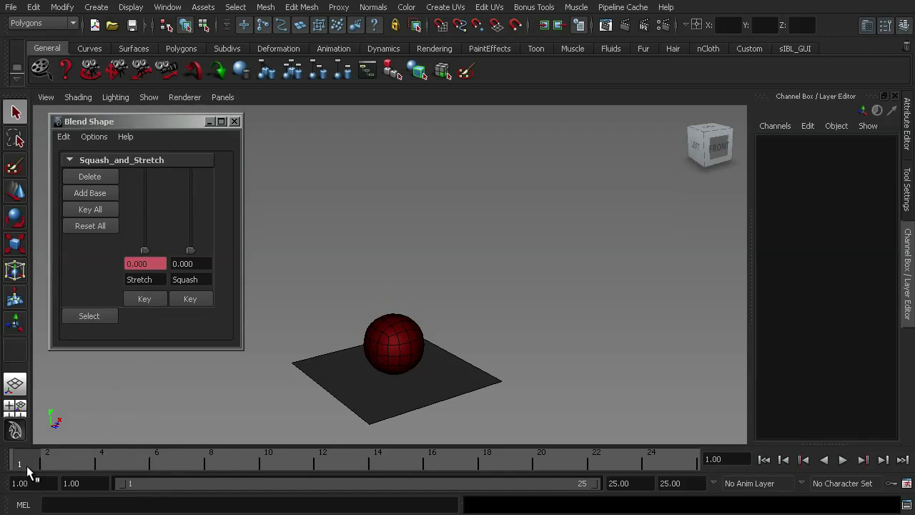
pyautogui.hotkey('alt', 'v')
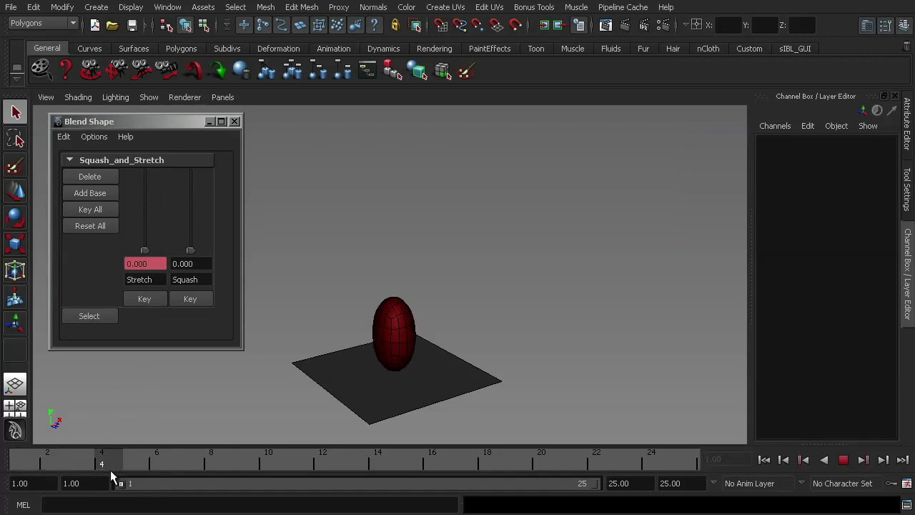
pyautogui.moveTo(156, 471)
pyautogui.mouseDown()
pyautogui.moveTo(20, 474)
pyautogui.moveTo(168, 476)
pyautogui.moveTo(106, 465)
pyautogui.moveTo(159, 476)
pyautogui.mouseUp()
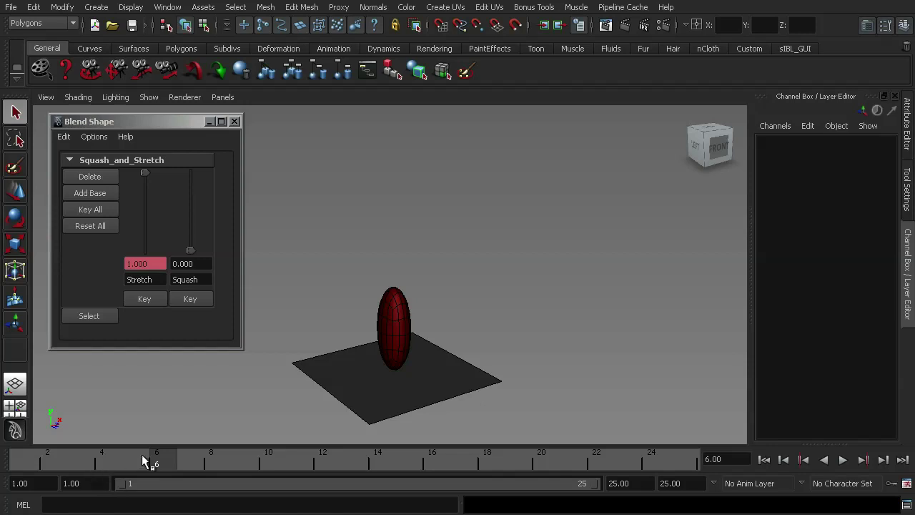
pyautogui.hotkey('alt', 'v')
pyautogui.hotkey('alt', 'v')
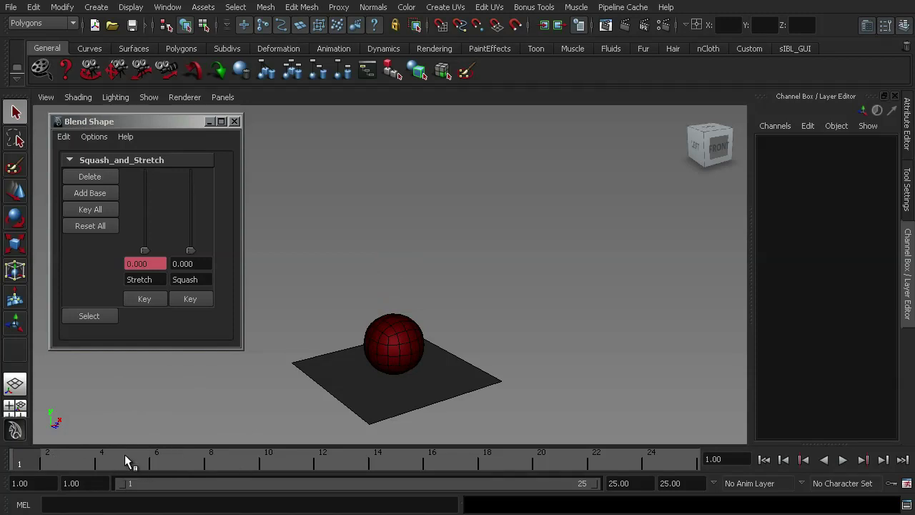
# Tear off the timeline's Display Key Ticks menu and move its floating window away from the ball
pyautogui.rightClick(148, 459)
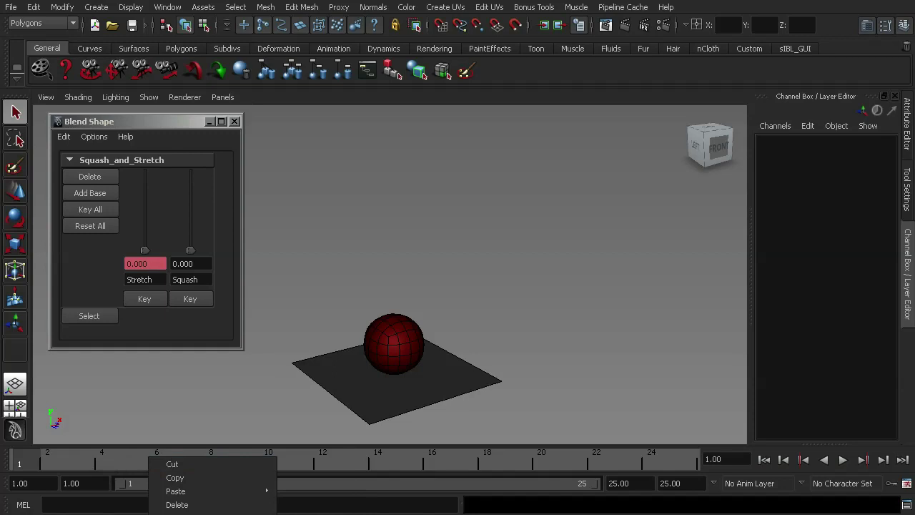
pyautogui.click(365, 464)
pyautogui.rightClick(337, 478)
pyautogui.click(330, 260)
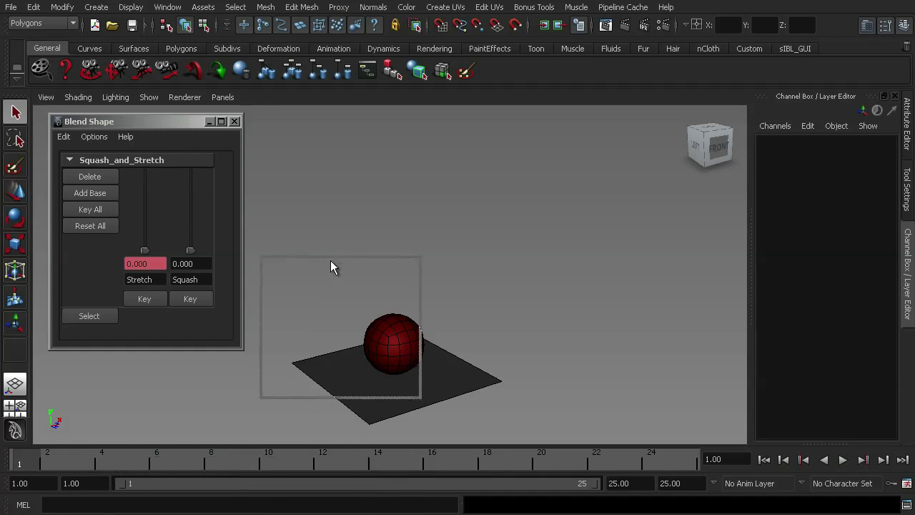
pyautogui.click(358, 273)
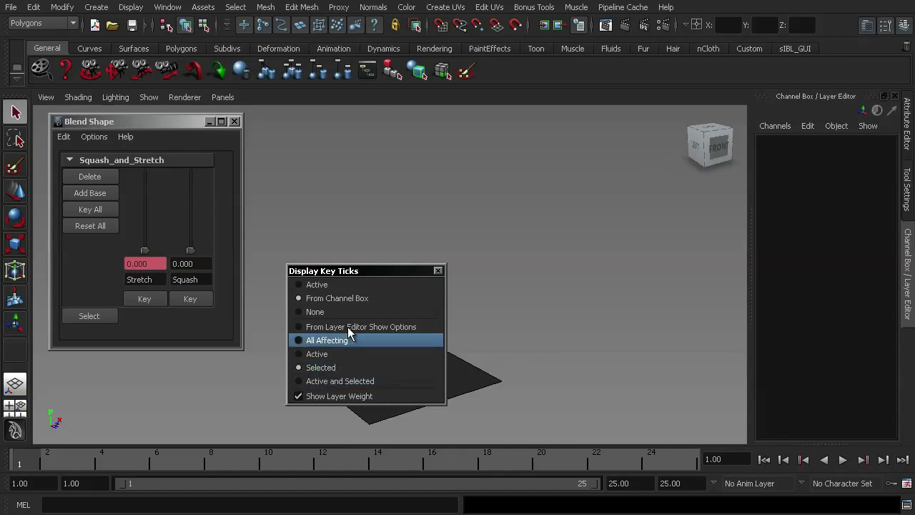
pyautogui.moveTo(604, 141); pyautogui.dragTo(533, 140)
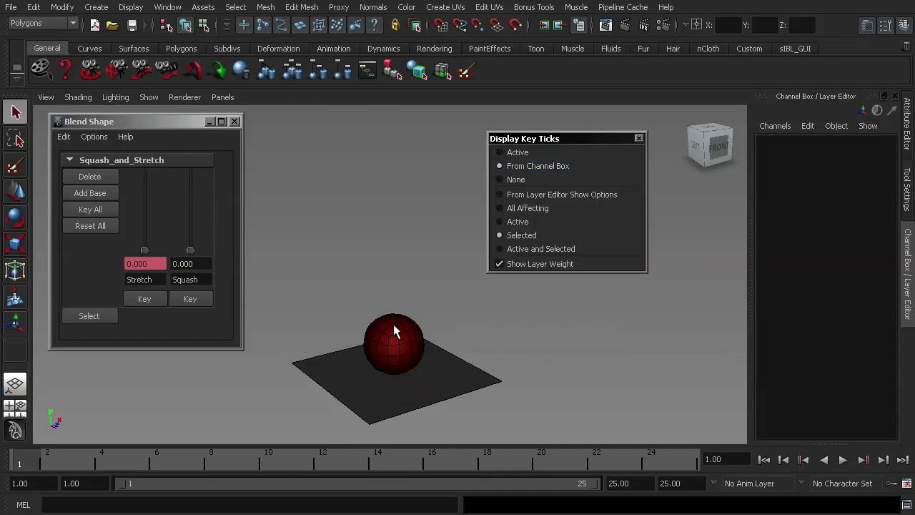
# Select the ball and pick the Squash_and_Stretch Stretch channel to show its key ticks on the timeline
pyautogui.click(395, 331)
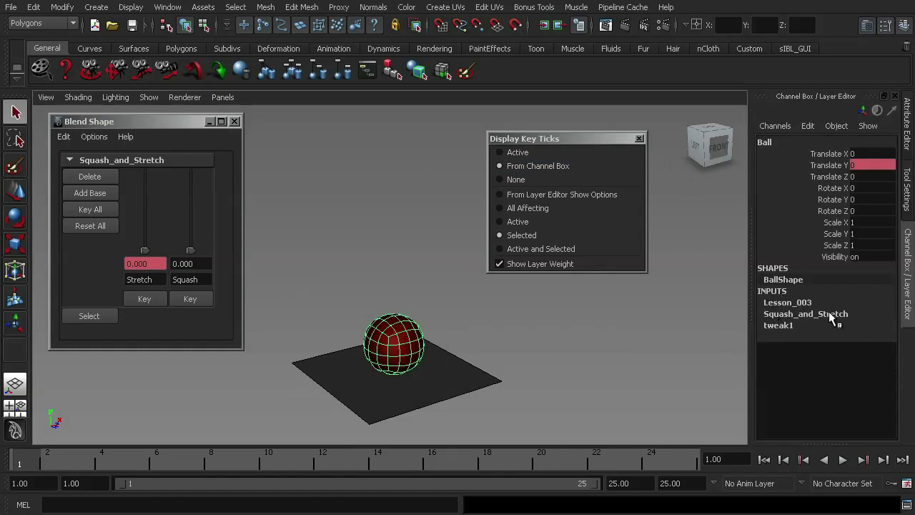
pyautogui.click(782, 315)
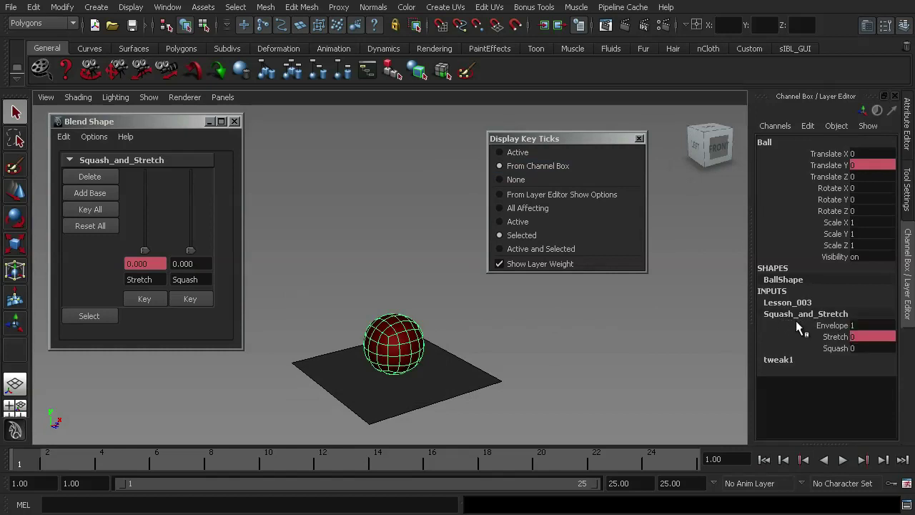
pyautogui.click(836, 338)
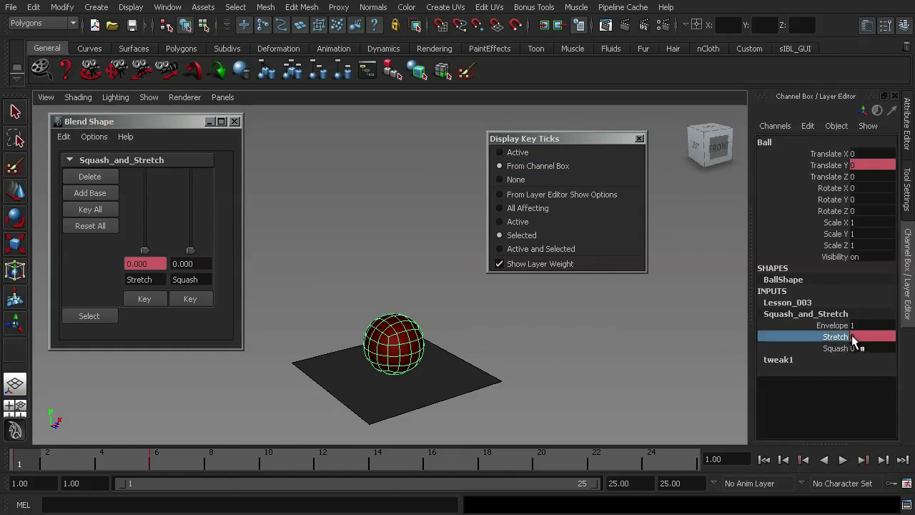
pyautogui.moveTo(25, 456)
pyautogui.mouseDown()
pyautogui.moveTo(169, 457)
pyautogui.moveTo(20, 461)
pyautogui.mouseUp()
# Set key ticks to Active, preview the squash and stretch, then switch to From Channel Box
pyautogui.click(506, 153)
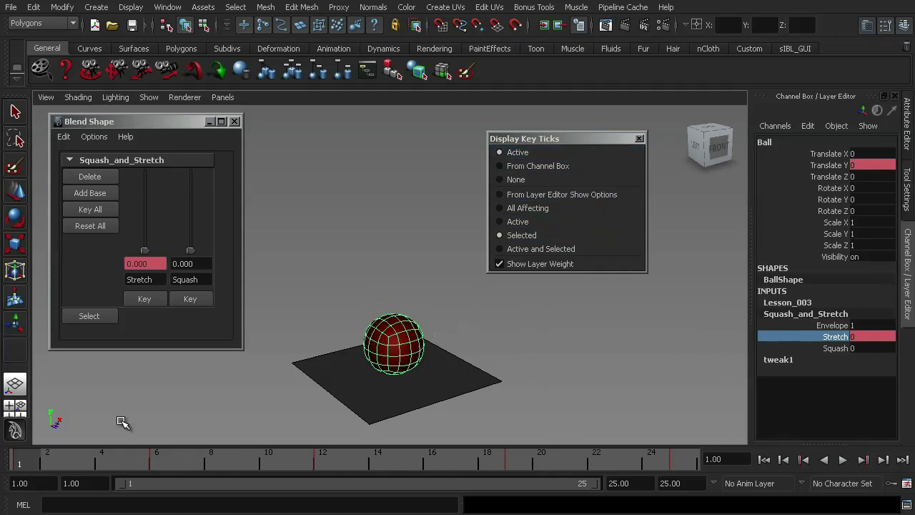
pyautogui.moveTo(25, 466)
pyautogui.mouseDown()
pyautogui.moveTo(670, 461)
pyautogui.moveTo(433, 445)
pyautogui.moveTo(69, 443)
pyautogui.moveTo(20, 458)
pyautogui.mouseUp()
pyautogui.click(509, 166)
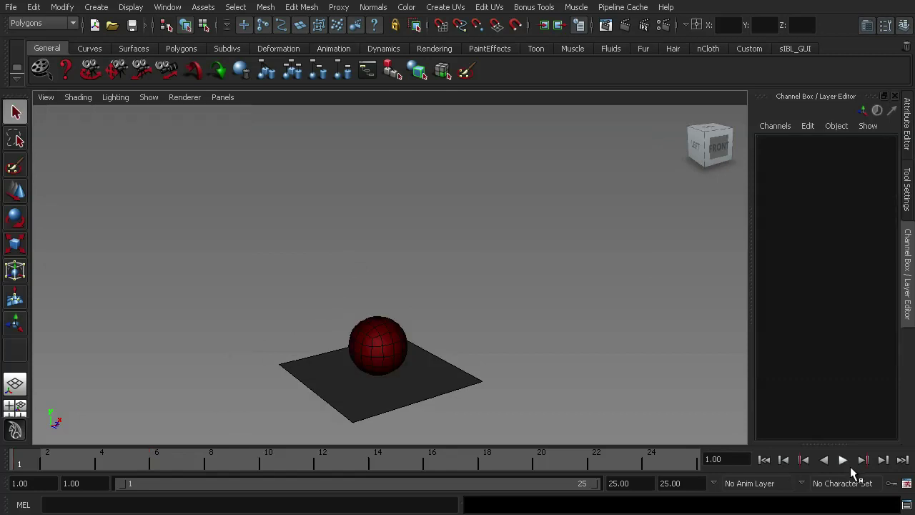
# Play the squash-and-stretch bounce, stop at frame 12, and rewind to frame 1
pyautogui.click(842, 460)
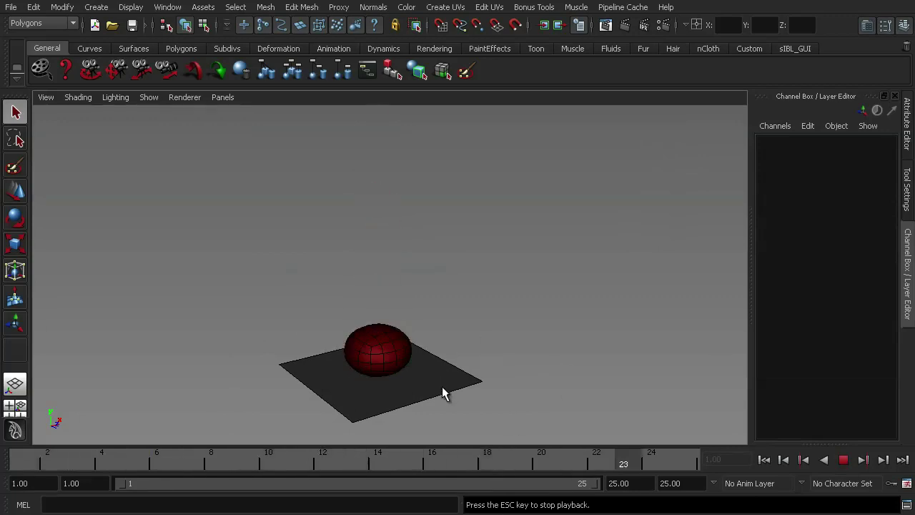
pyautogui.click(842, 461)
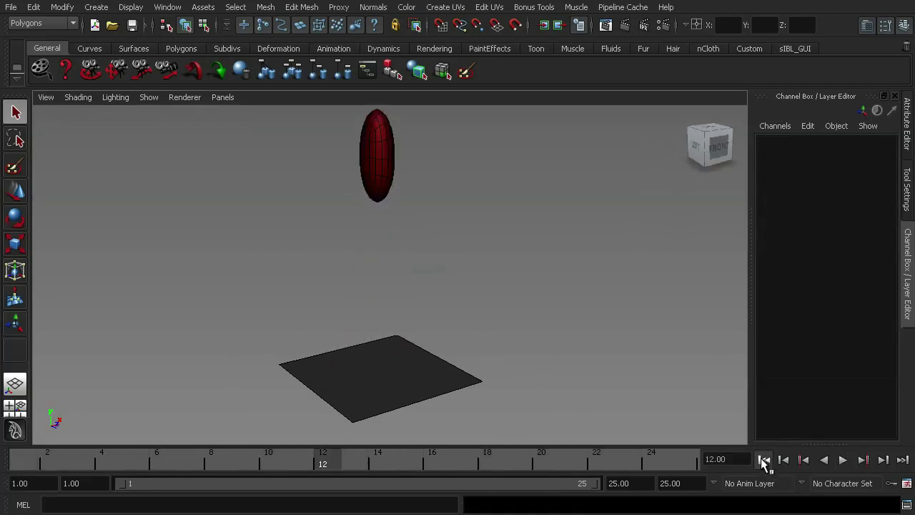
pyautogui.click(763, 460)
# Open the Graph Editor from Window > Animation Editors and pan the ball back into view
pyautogui.click(167, 7)
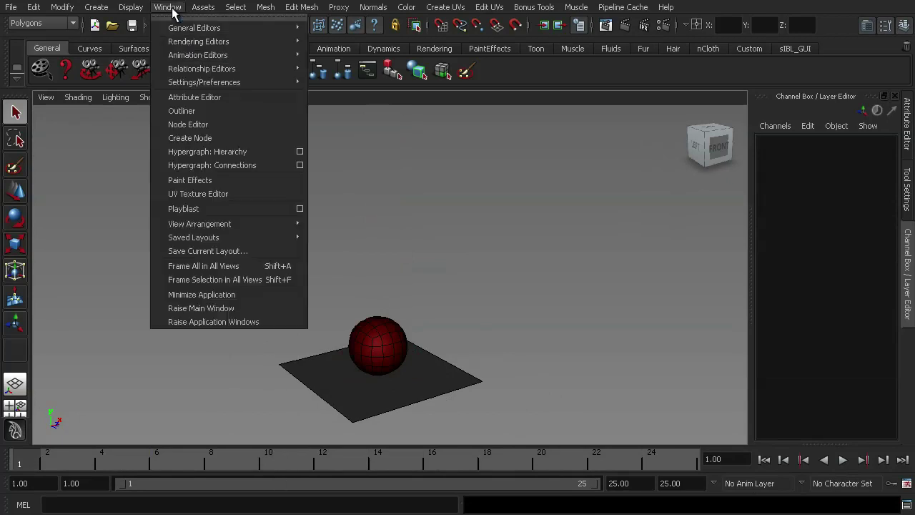
pyautogui.moveTo(189, 29)
pyautogui.moveTo(214, 55)
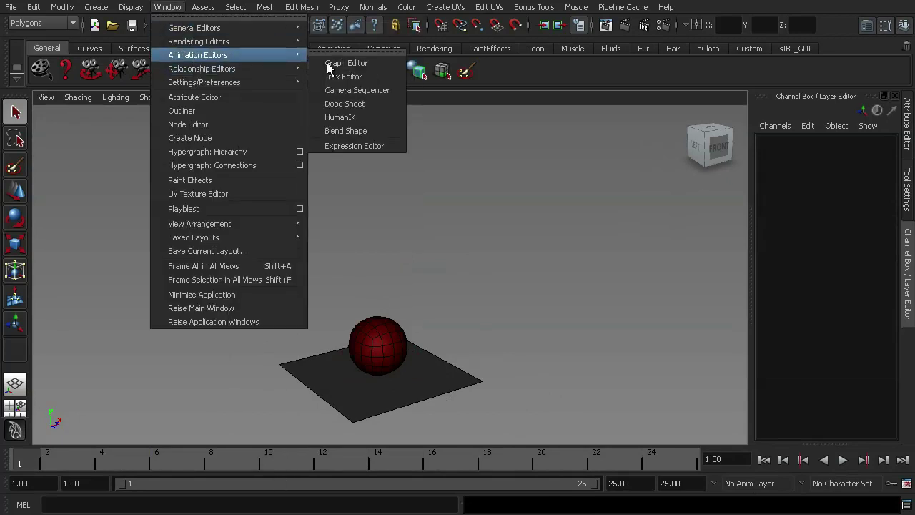
pyautogui.click(337, 63)
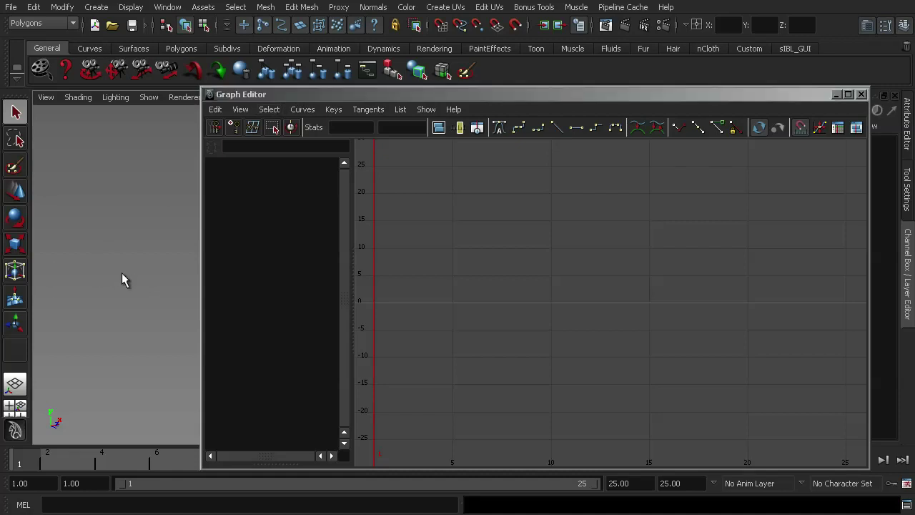
pyautogui.keyDown('alt'); pyautogui.moveTo(121, 277); pyautogui.dragTo(129, 213, button='middle'); pyautogui.keyUp('alt')
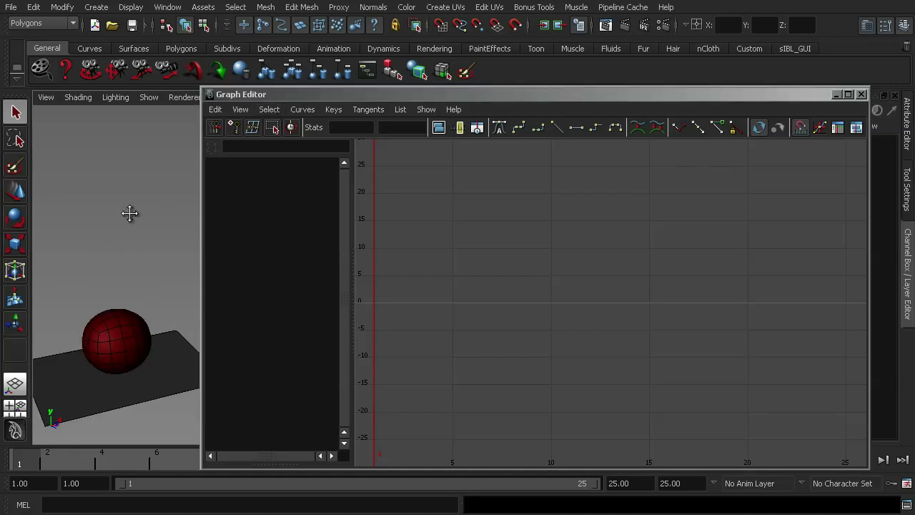
# Load the ball's Translate Y curve, frame all keys, and expand Ball and BallShape channels
pyautogui.click(121, 312)
pyautogui.click(223, 193)
pyautogui.click(222, 165)
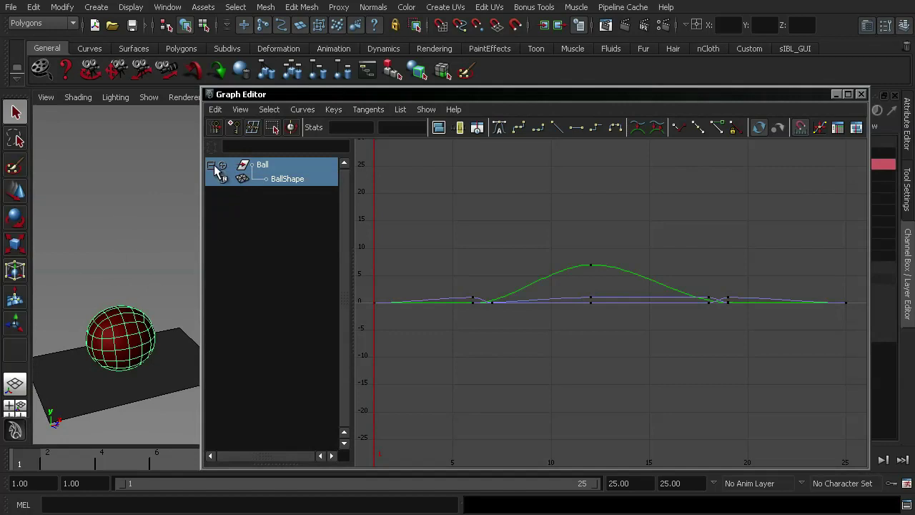
pyautogui.click(262, 165)
pyautogui.keyDown('alt'); pyautogui.moveTo(608, 293); pyautogui.dragTo(526, 312, button='right'); pyautogui.keyUp('alt')
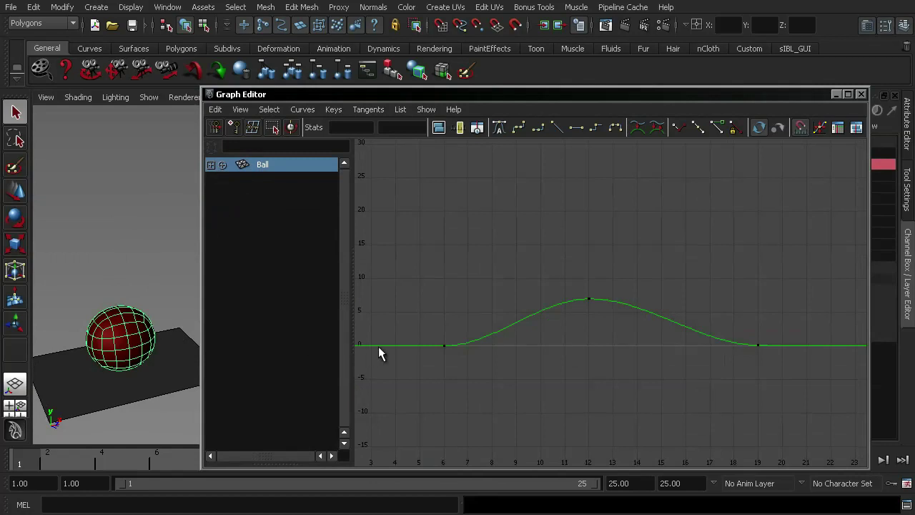
pyautogui.press('a')
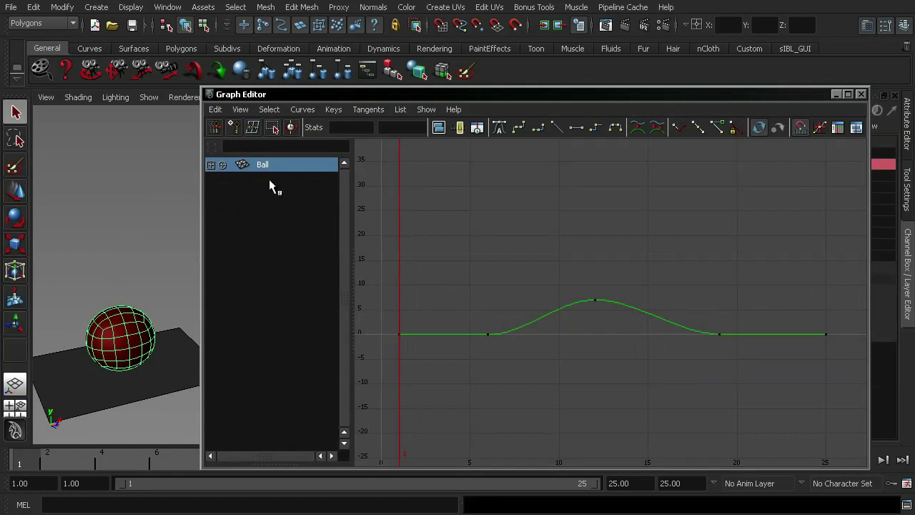
pyautogui.click(223, 164)
pyautogui.click(213, 164)
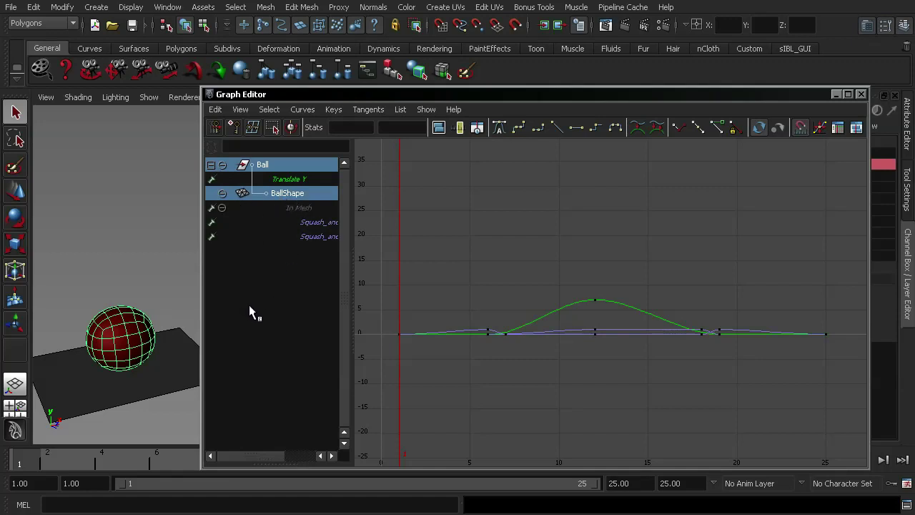
# Widen the channel list and view the Squash_and_Stretch.Stretch and .Squash curves one at a time
pyautogui.click(295, 208)
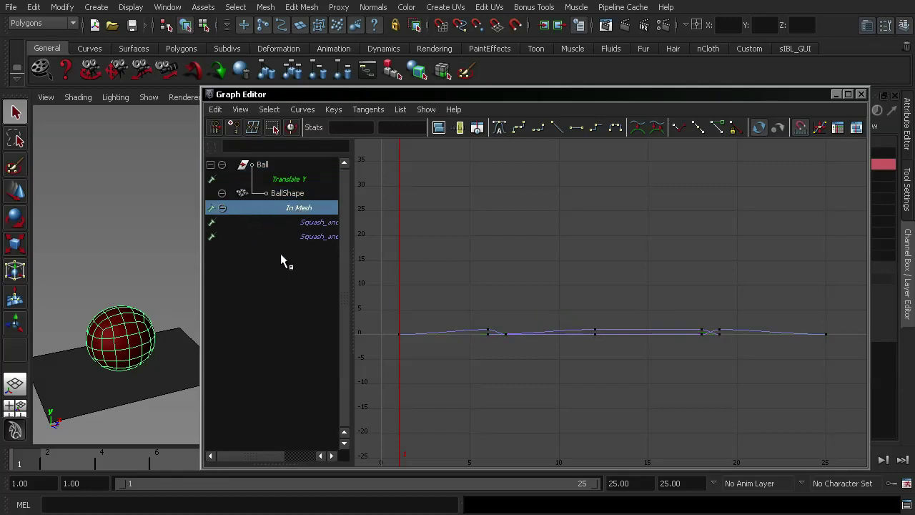
pyautogui.moveTo(353, 276); pyautogui.dragTo(428, 269)
pyautogui.click(359, 221)
pyautogui.press('Down')
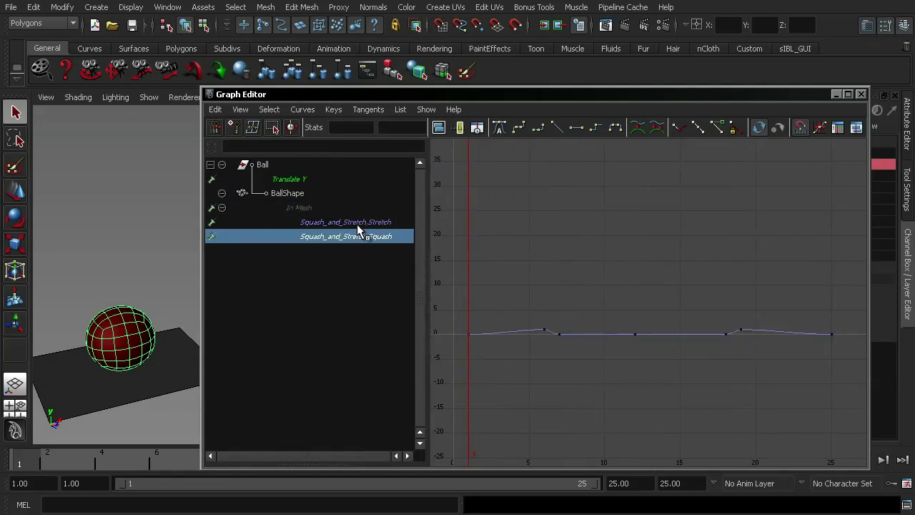
pyautogui.press('Up')
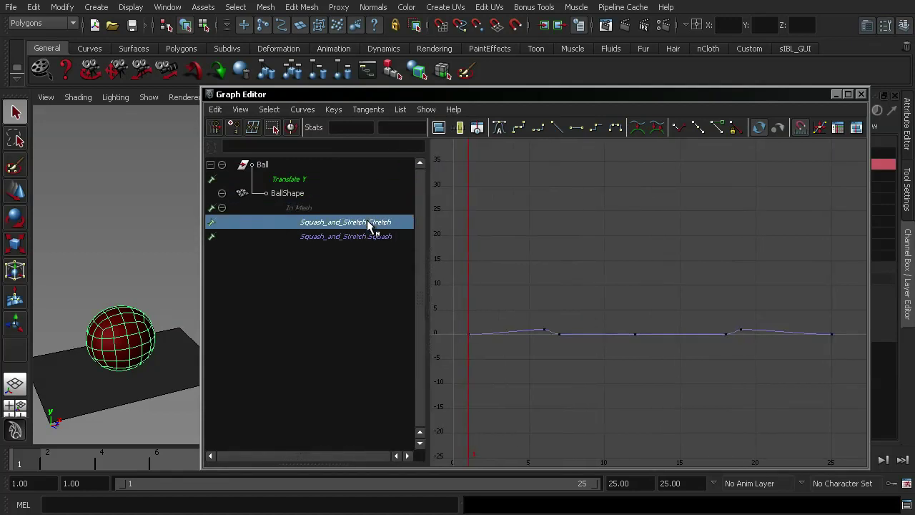
pyautogui.click(374, 237)
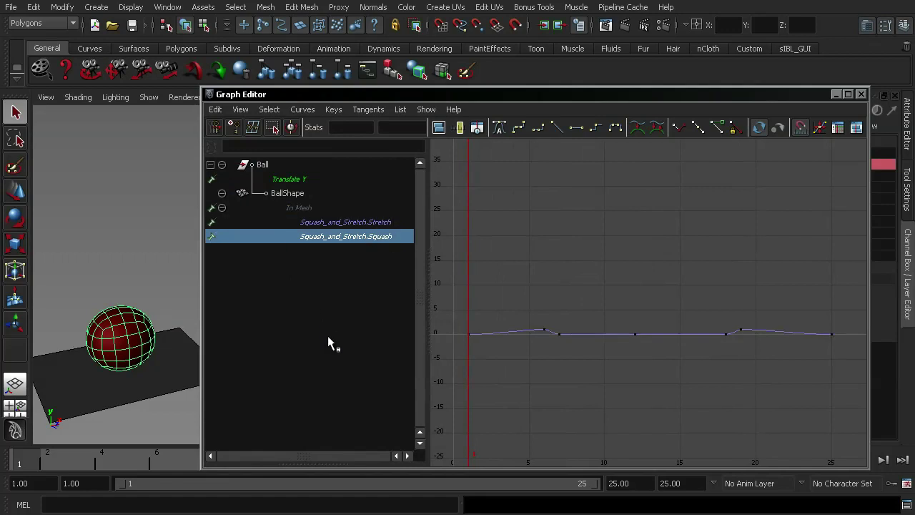